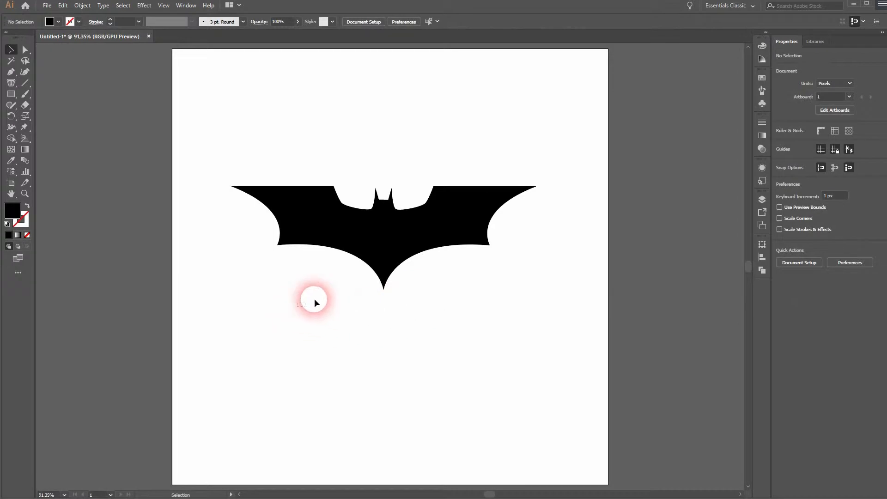
Show the rulers, place a vertical guide at the bat logo's centre, and align the logo's bottom tip with it.
drag(432, 233, 434, 243)
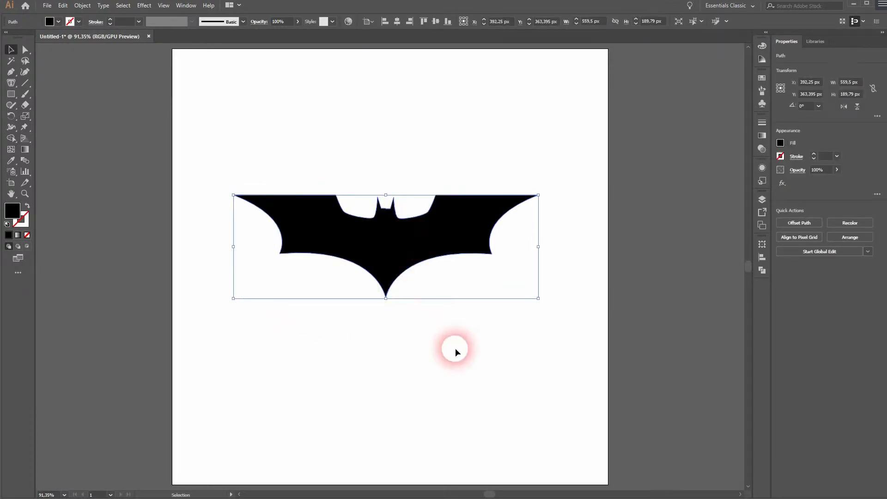
click(452, 342)
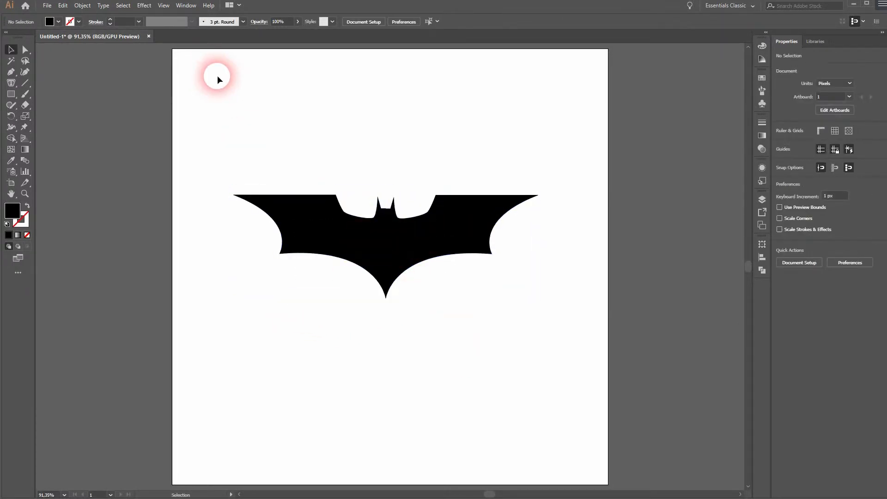
key(ctrl+r)
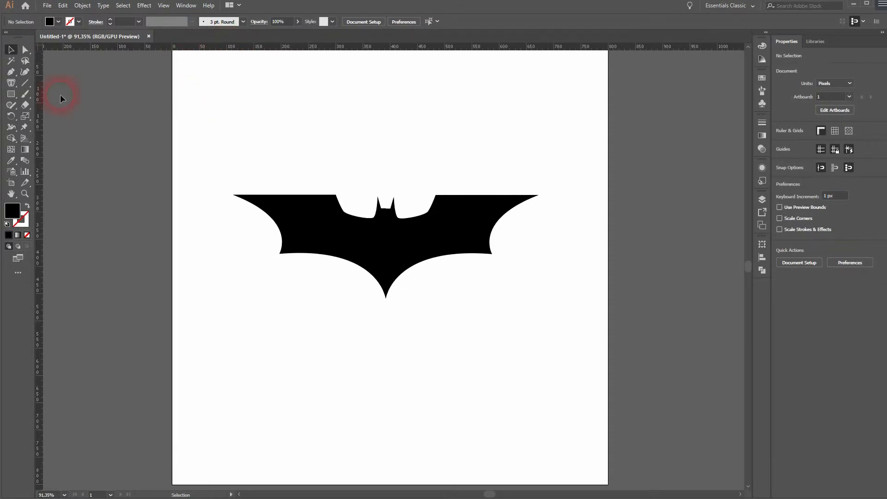
drag(45, 104, 387, 136)
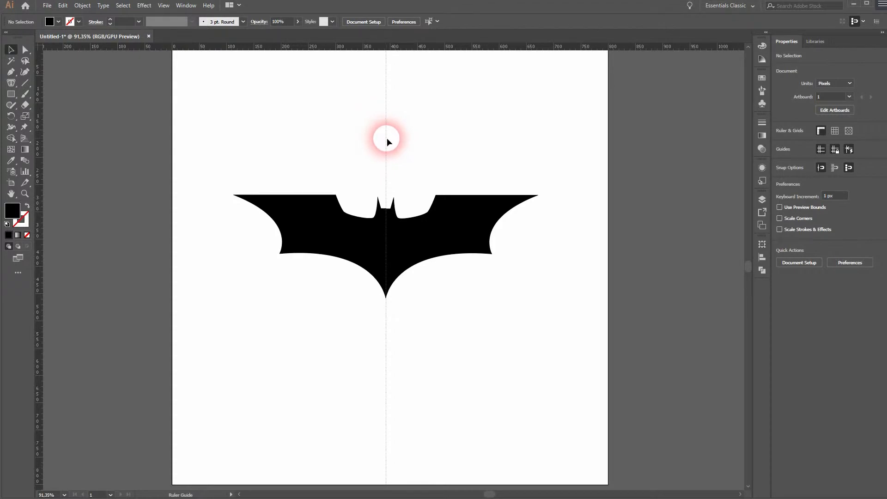
drag(405, 223, 402, 232)
click(466, 341)
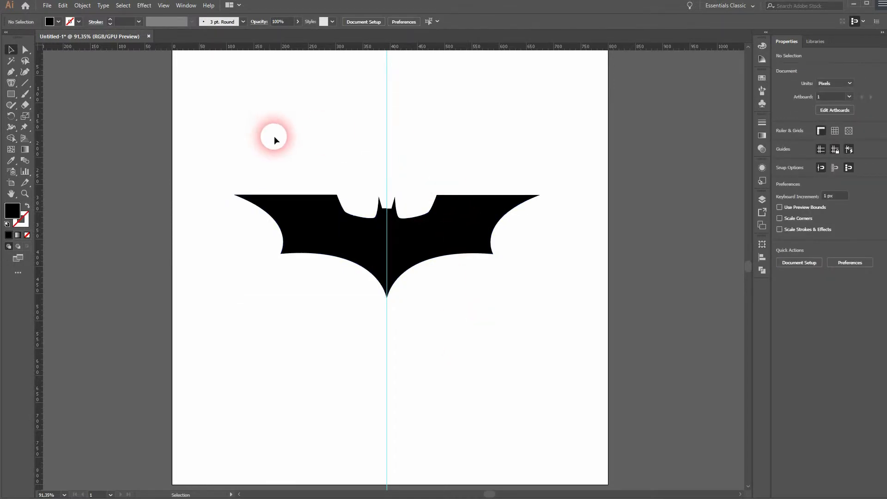
Lock the black bat logo so it can serve as a fixed tracing template.
click(420, 249)
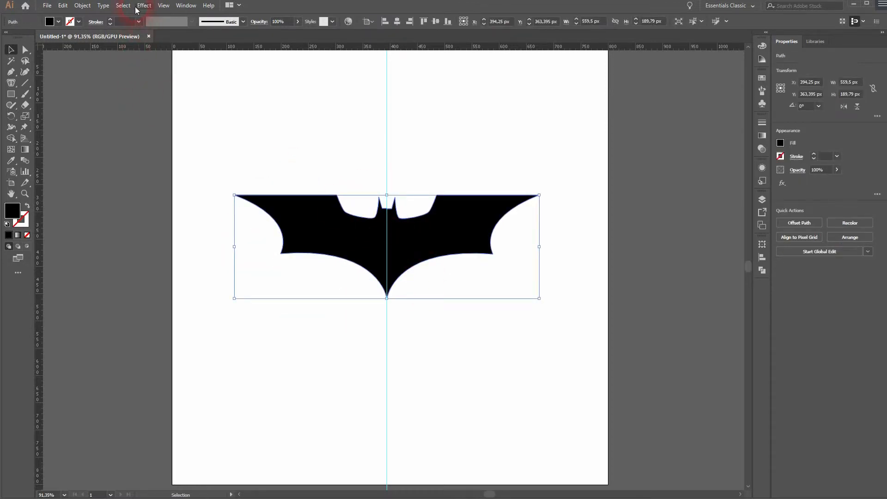
click(83, 6)
click(157, 60)
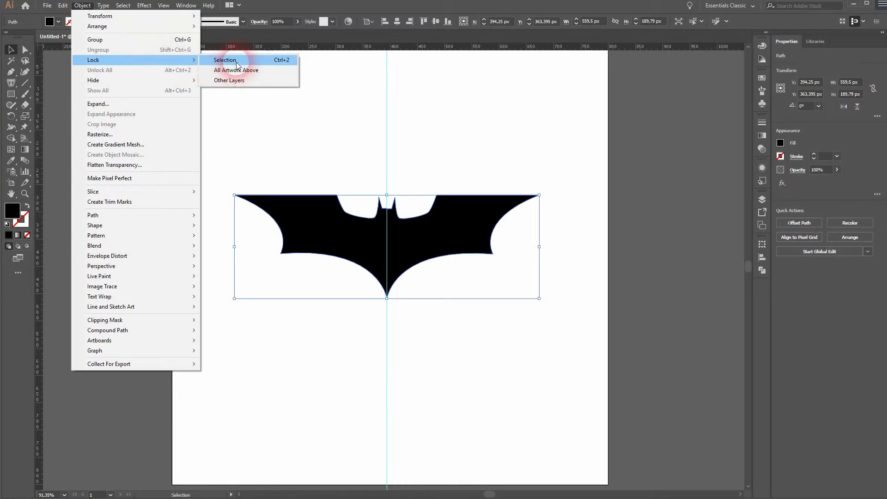
click(231, 60)
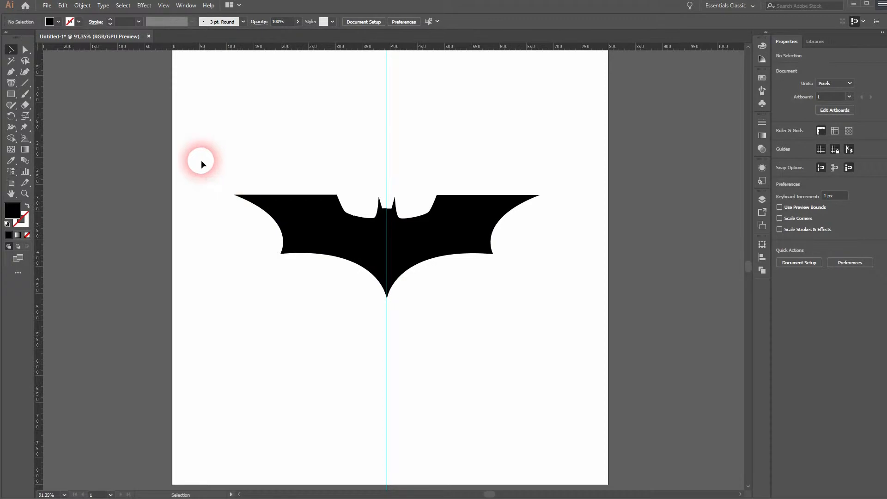
Start a Pen tool path at the bat logo's bottom tip on the guide, at about X 394 px, Y 458 px.
click(13, 77)
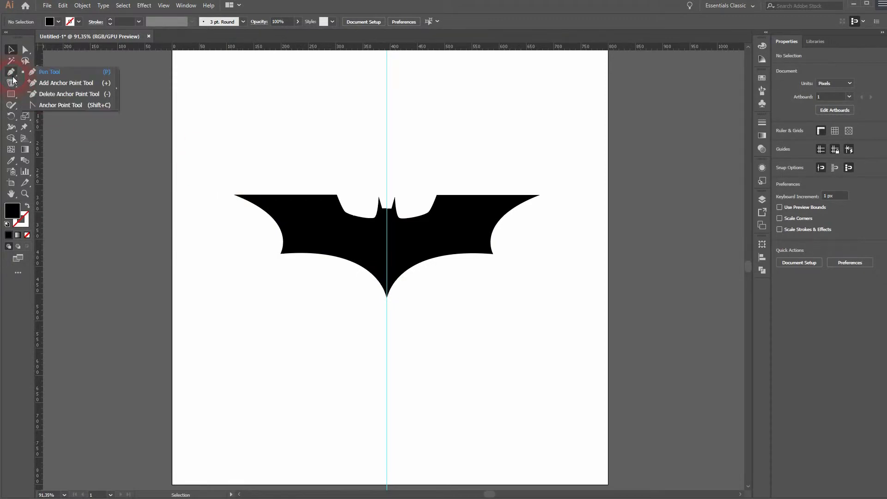
click(51, 76)
scroll(397, 287, up, 3)
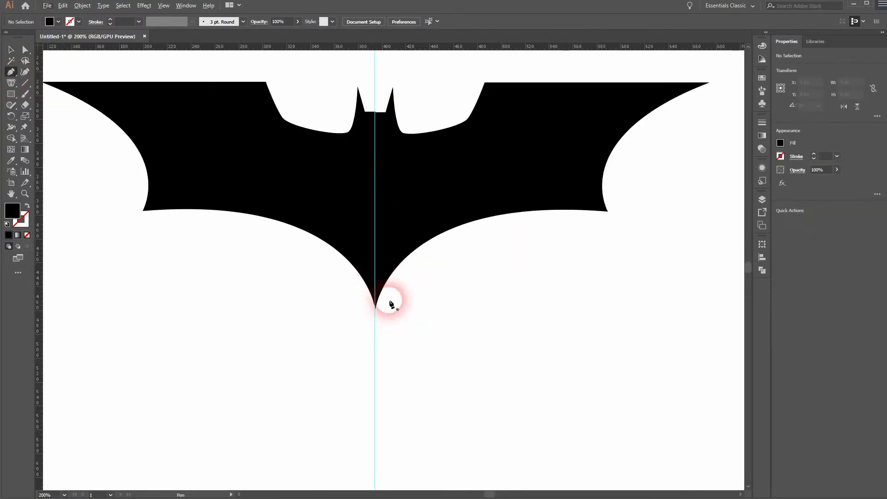
click(375, 308)
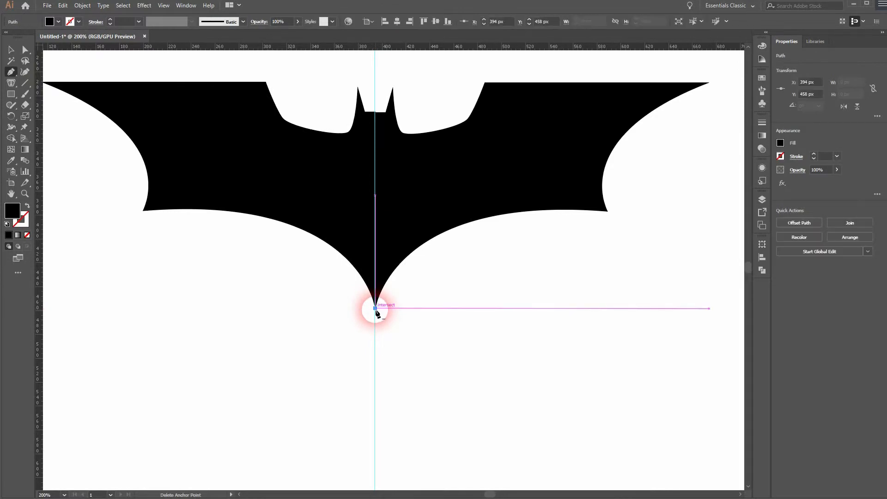
Undo the trial curve to the left wing's lower corner and set the path's fill to None.
drag(144, 211, 69, 229)
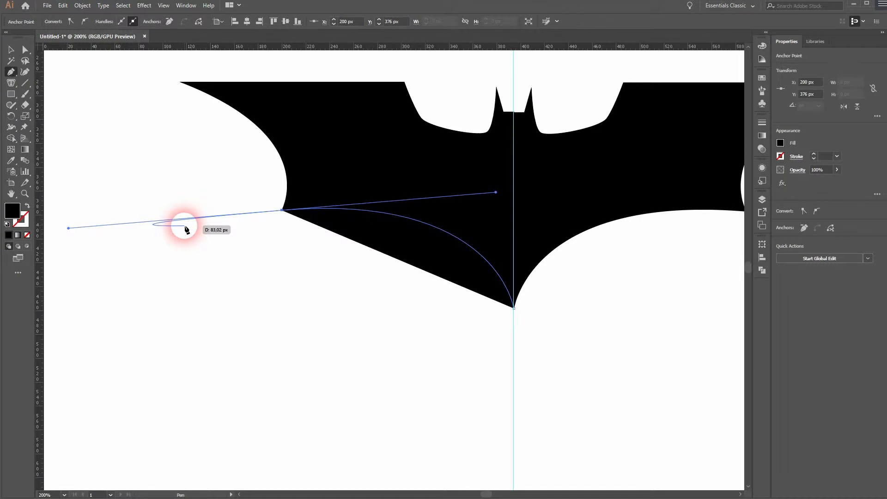
key(ctrl+z)
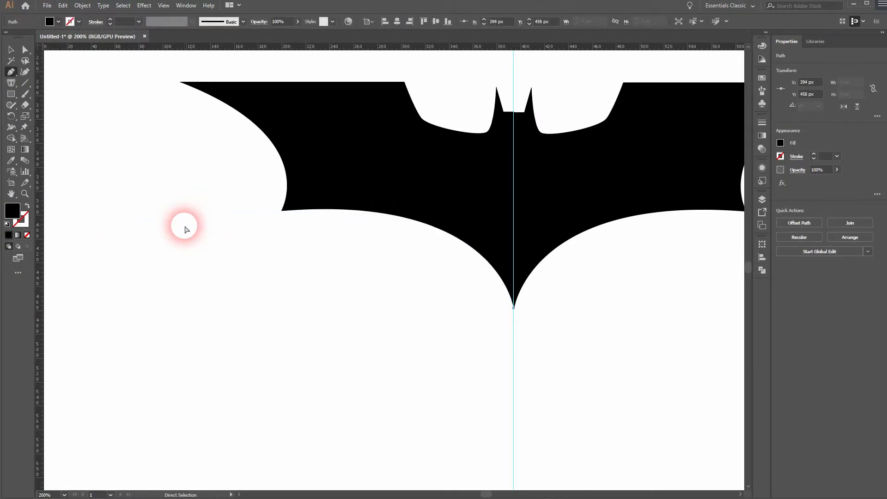
click(11, 50)
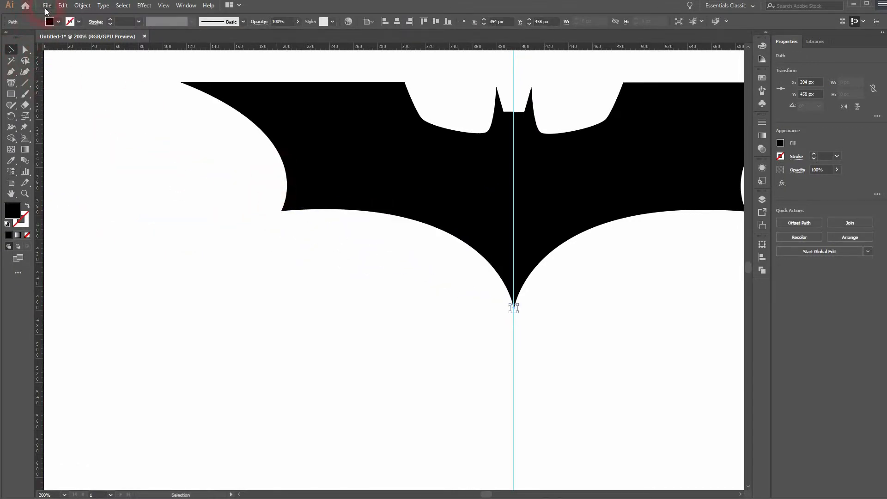
click(58, 22)
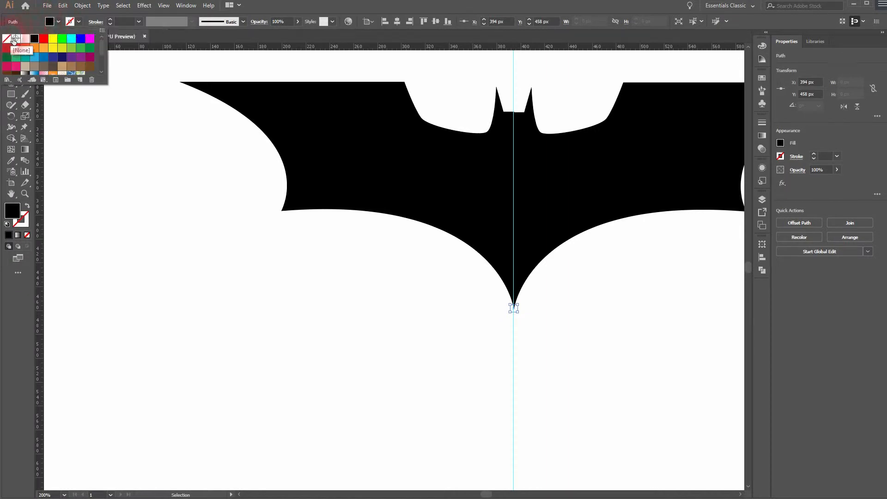
click(10, 42)
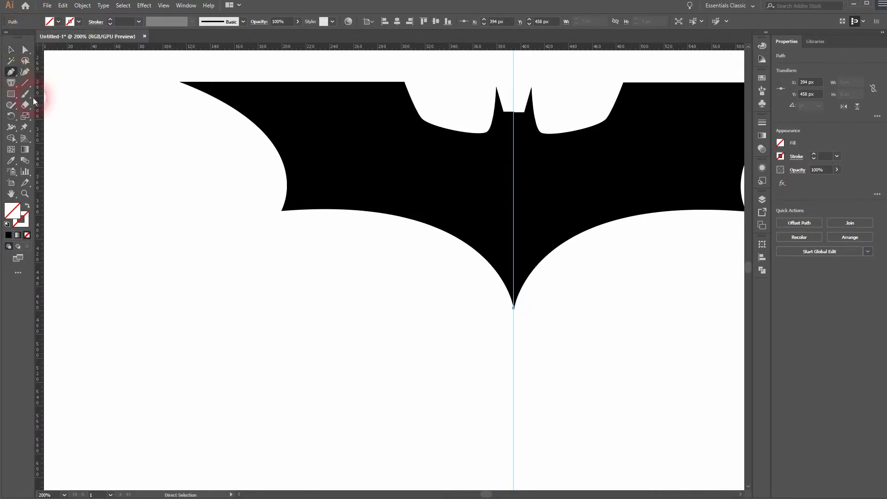
Trace the left wing's lower and outer edges with curves through about 200, 376 px to the wing tip at about 115, 268 px.
click(514, 308)
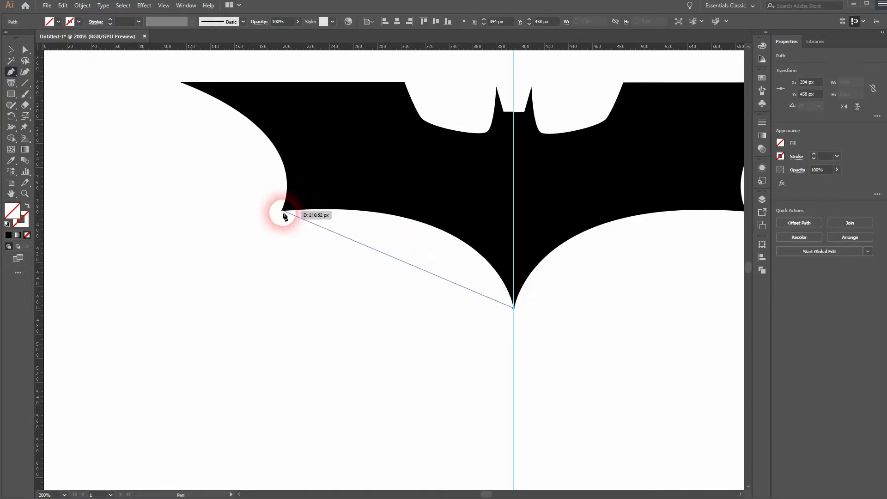
drag(282, 211, 100, 228)
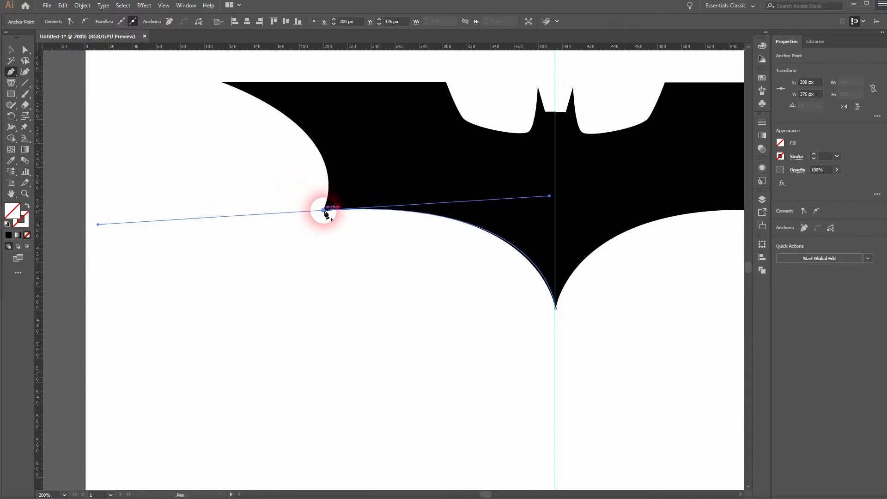
drag(324, 210, 82, 84)
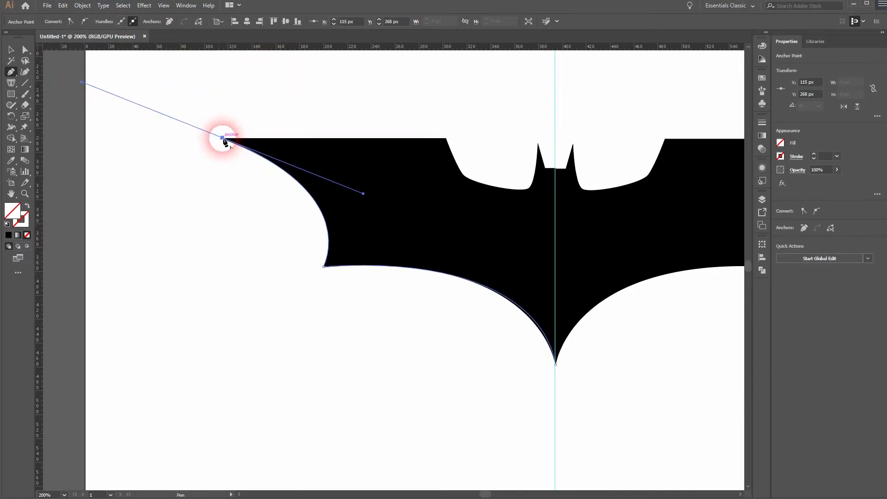
Trace the left wing's straight top edge to about 303, 269 px and the curved notch to the ear's base at about 372, 311 px.
drag(223, 139, 446, 139)
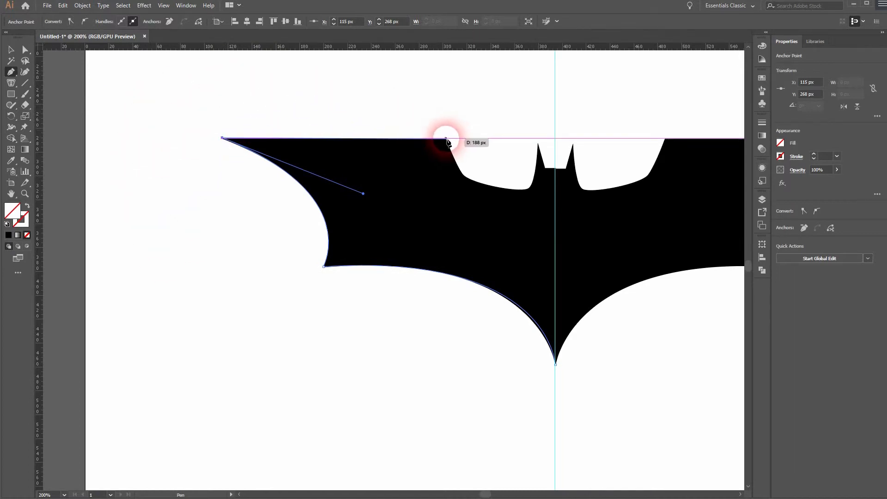
click(446, 138)
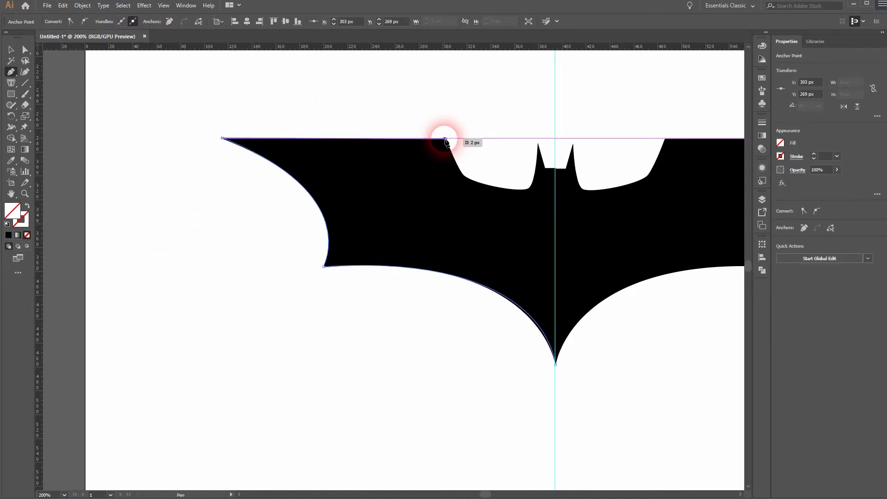
click(463, 174)
drag(470, 180, 470, 180)
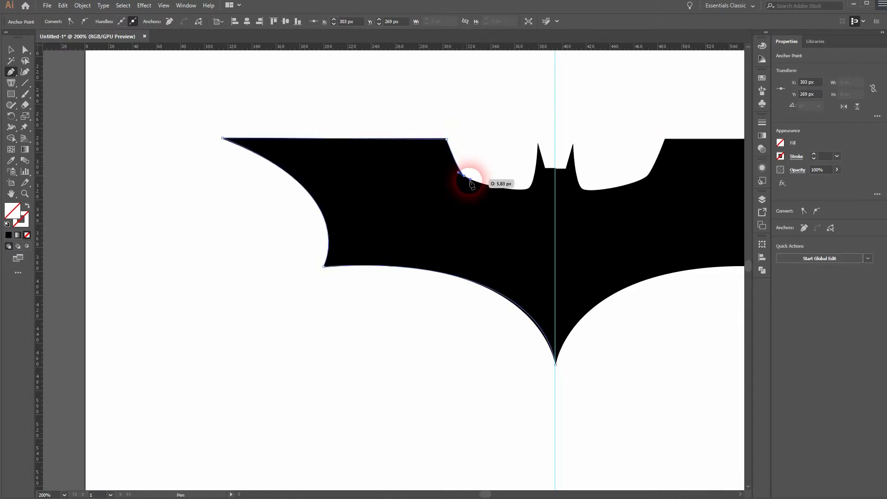
drag(529, 189, 555, 186)
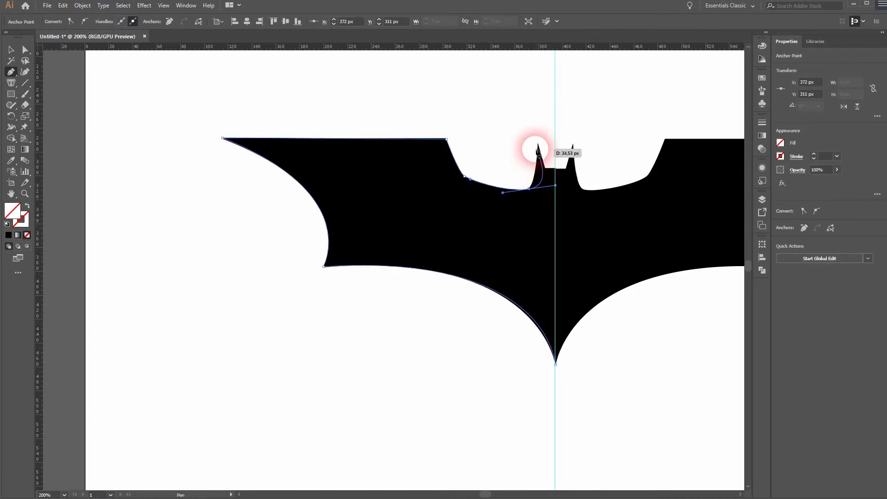
click(530, 189)
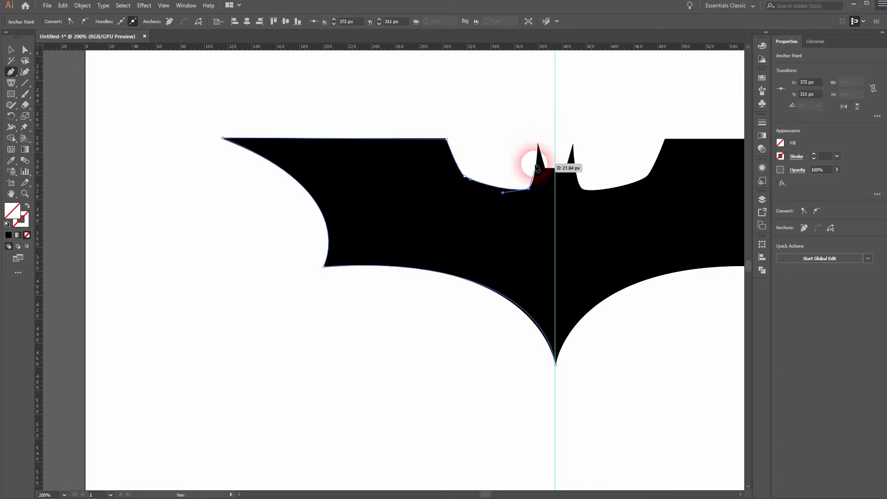
Trace the left ear and head top to the guide, and close the half-bat path at the bottom tip.
drag(539, 143, 538, 111)
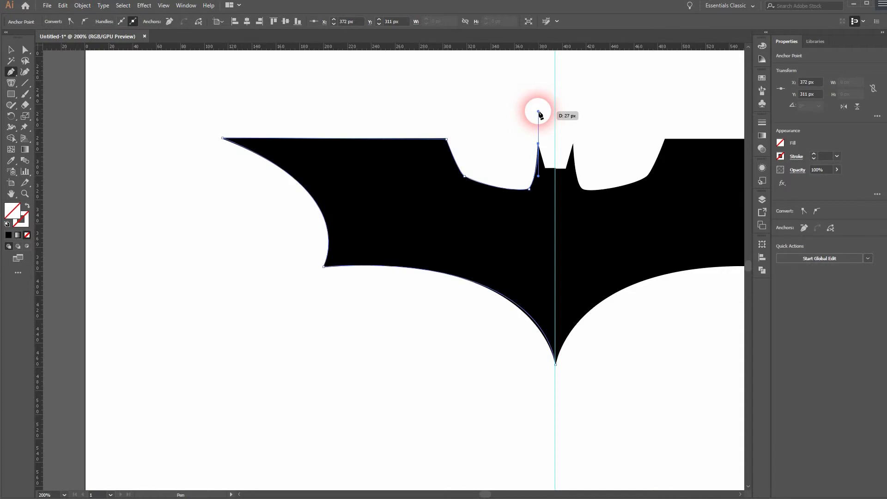
click(539, 144)
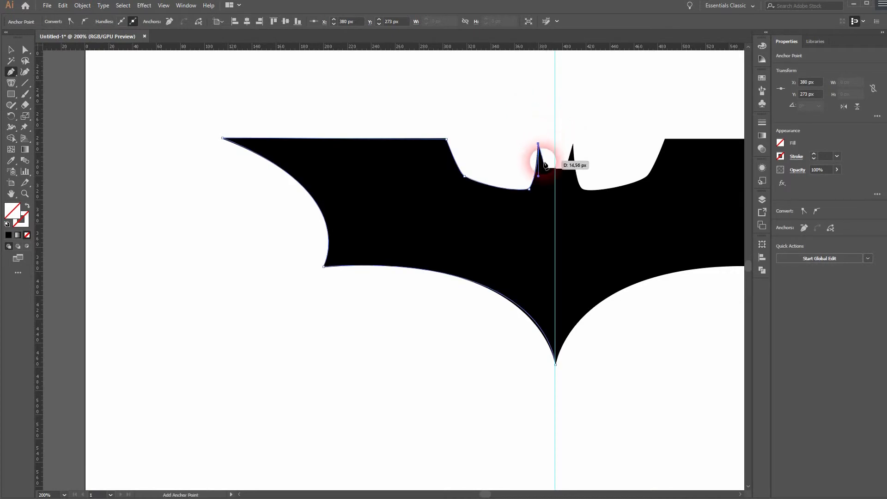
click(546, 169)
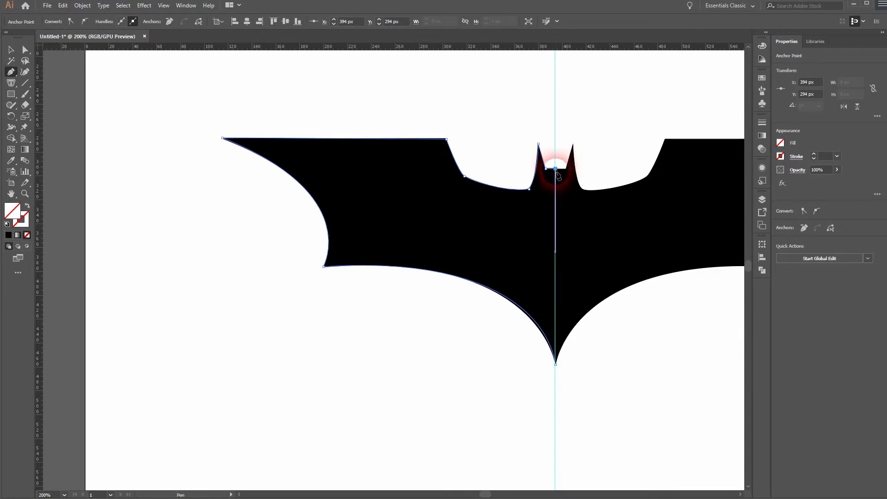
click(556, 364)
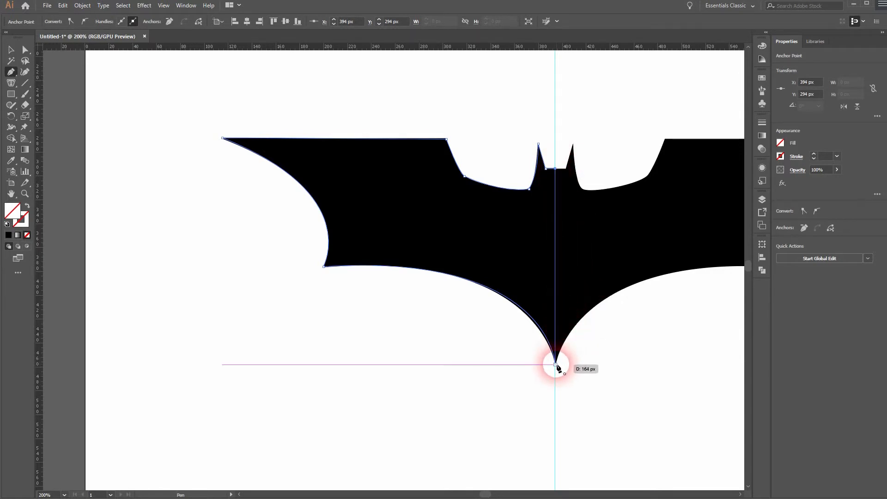
Fill the traced left half of the bat with red.
click(10, 50)
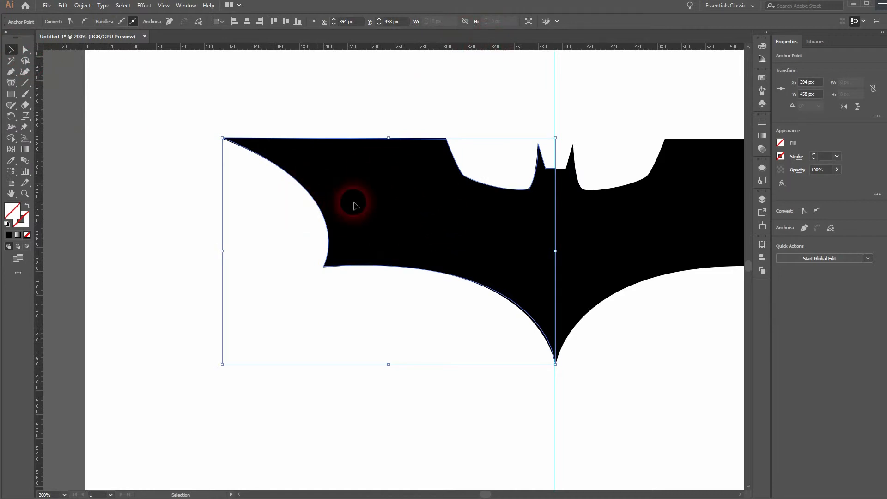
click(148, 278)
drag(193, 326, 492, 93)
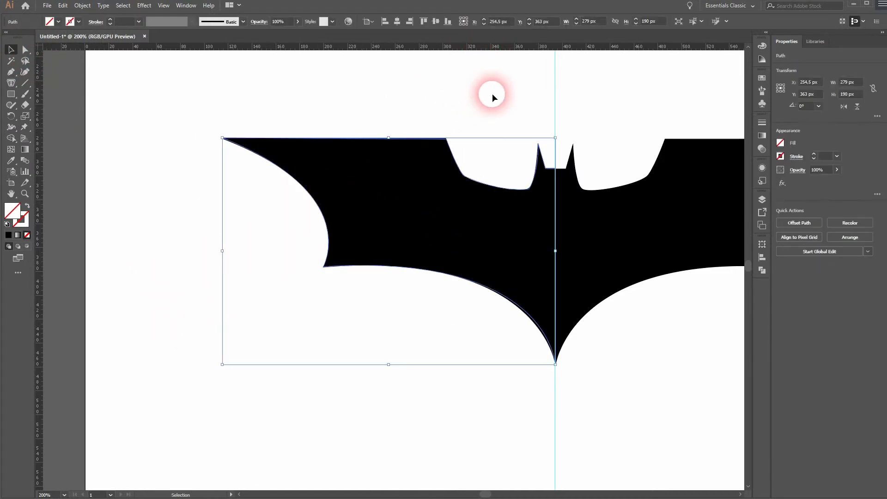
click(58, 22)
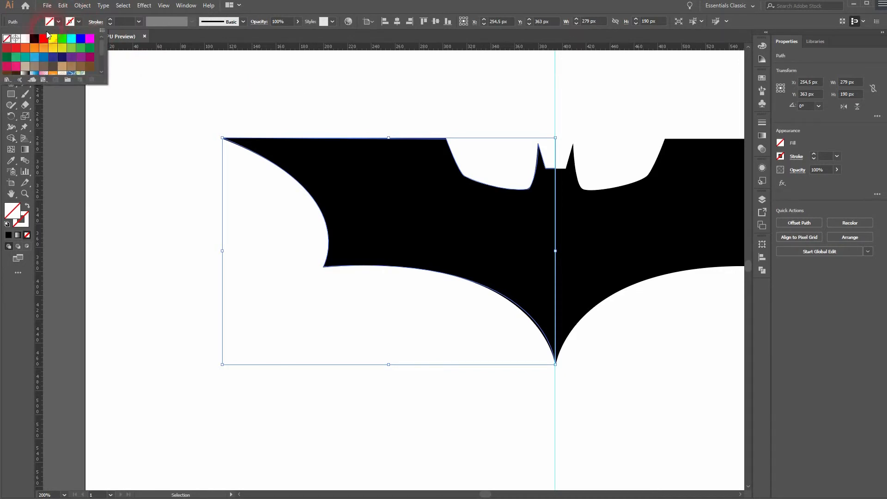
click(43, 38)
click(424, 165)
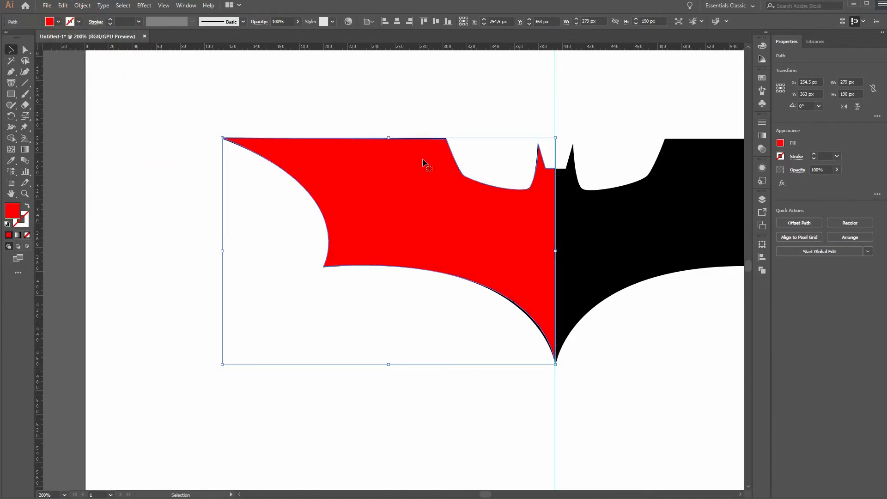
click(311, 434)
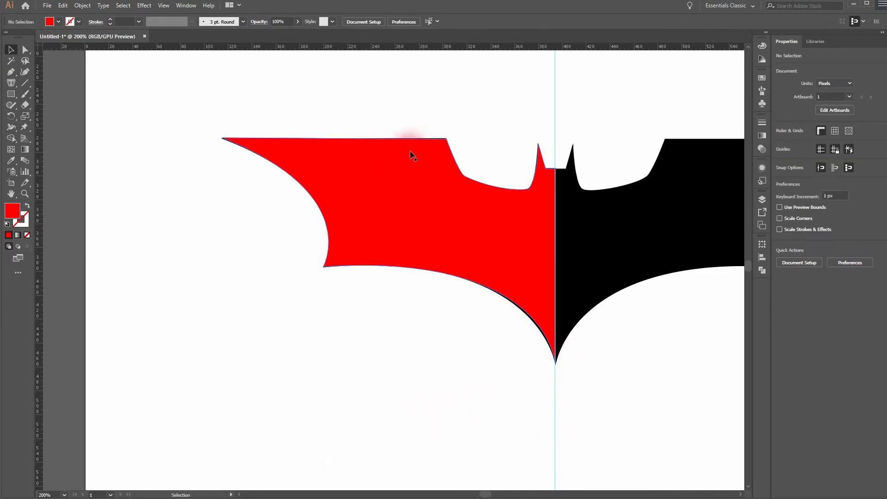
Create a mirrored copy of the red left half with Reflect, using the vertical axis.
click(435, 254)
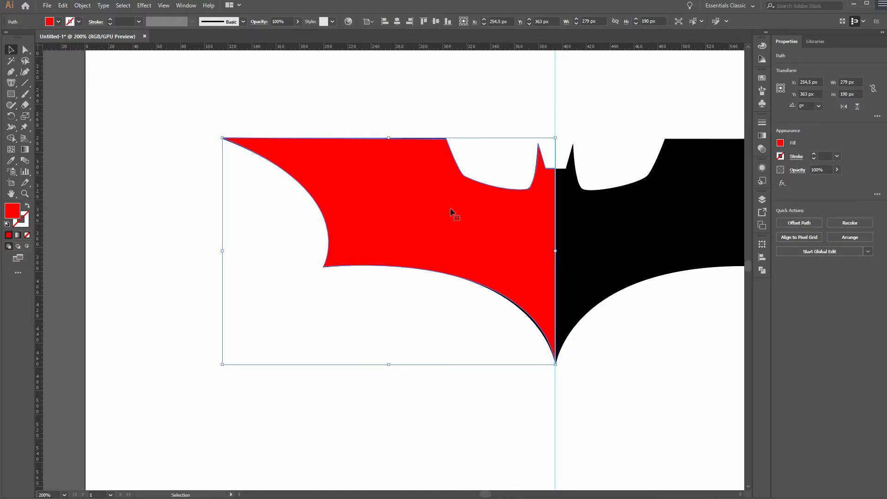
drag(9, 114, 380, 18)
right_click(407, 223)
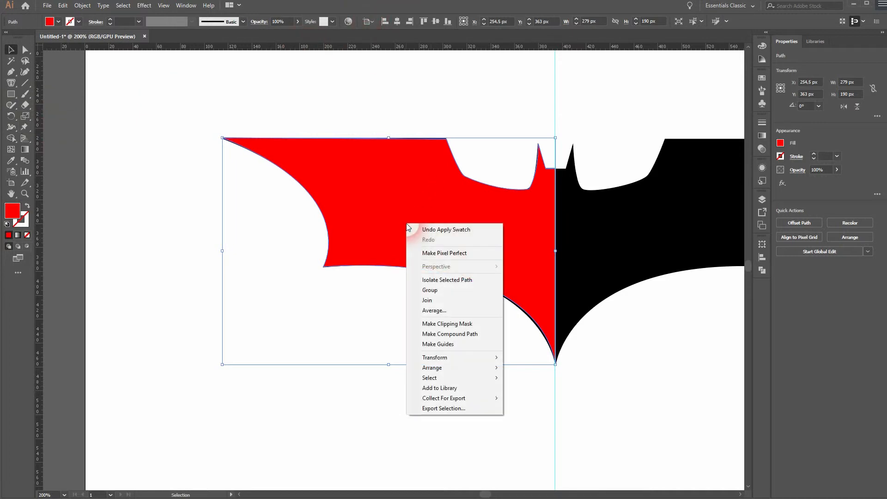
mouse_move(479, 358)
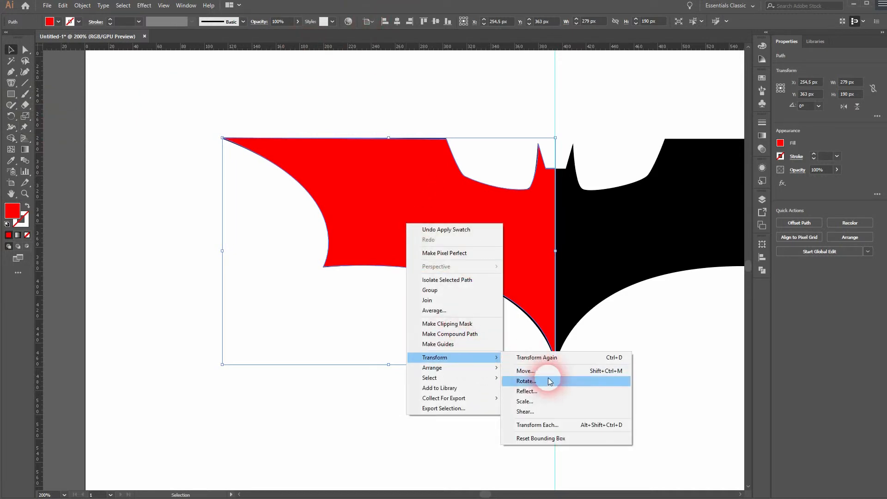
click(548, 392)
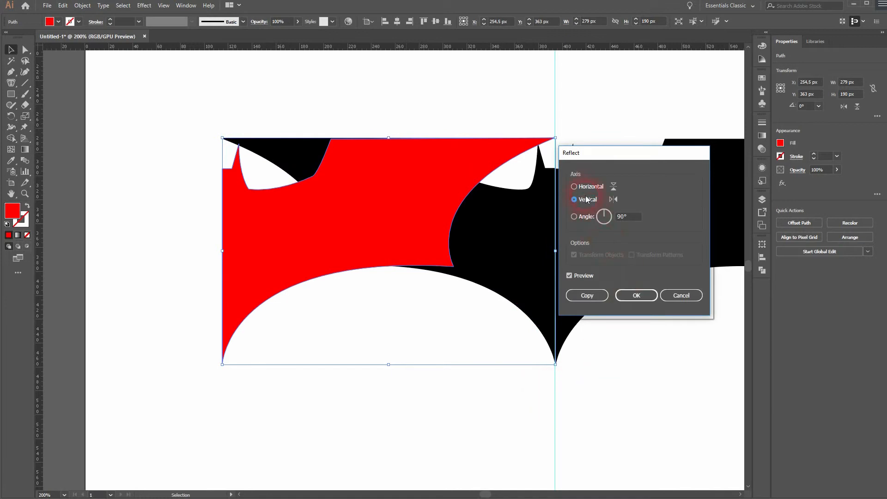
click(569, 277)
click(569, 276)
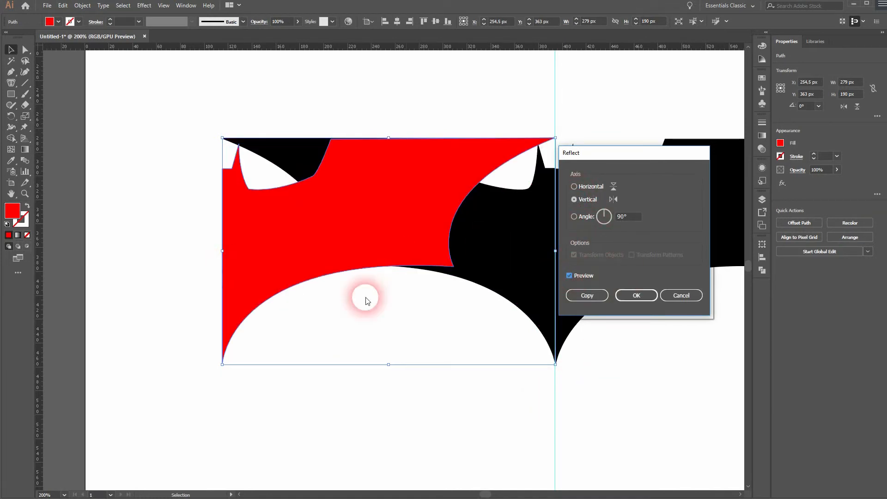
click(594, 298)
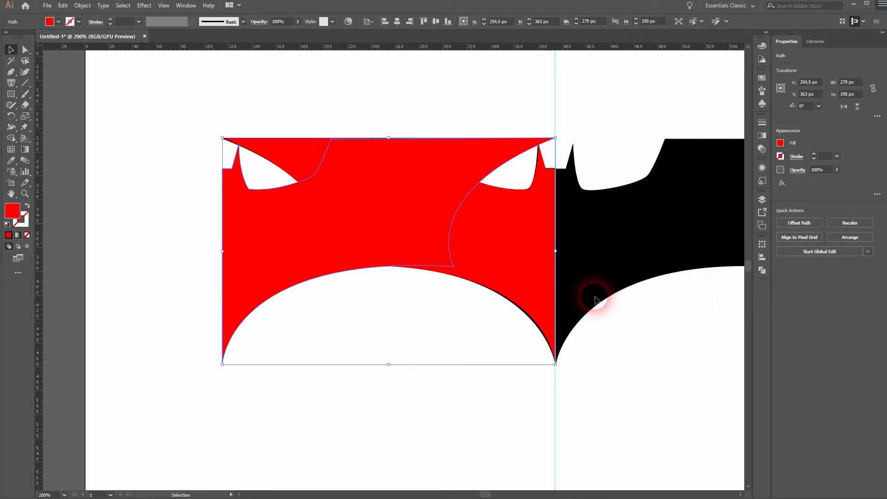
Move the mirrored copy to the right until its straight inner edge meets the left half at the centre guide.
key(Right)
key(Right)
key(Right)
key(Right)
key(Right)
key(Right)
key(Right)
key(Right)
key(Right)
key(Right)
key(Right)
key(Right)
key(Right)
key(Right)
key(Right)
key(Right)
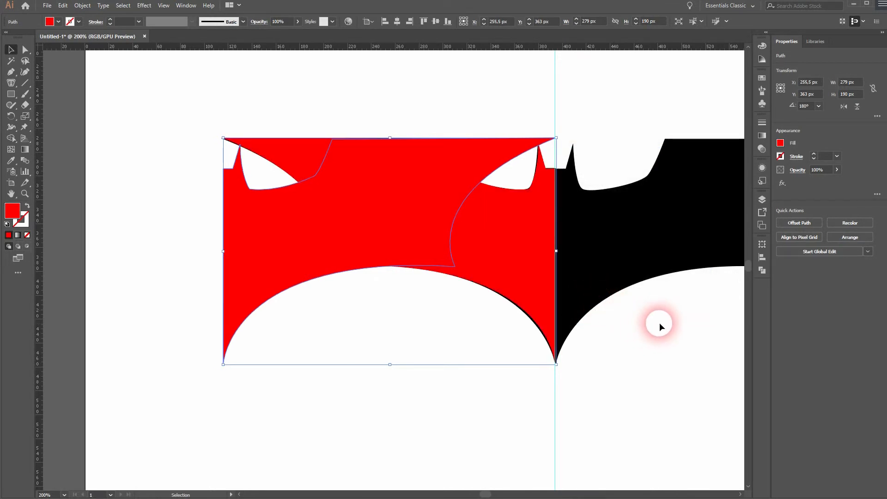
key(Right)
key(Right)
key(Right)
key(Right)
key(Right)
key(Right)
key(Right)
key(Right)
key(Right)
key(Right)
key(Right)
key(Right)
key(Right)
key(Right)
key(Right)
key(Right)
key(Right)
key(Right)
key(Right)
key(Right)
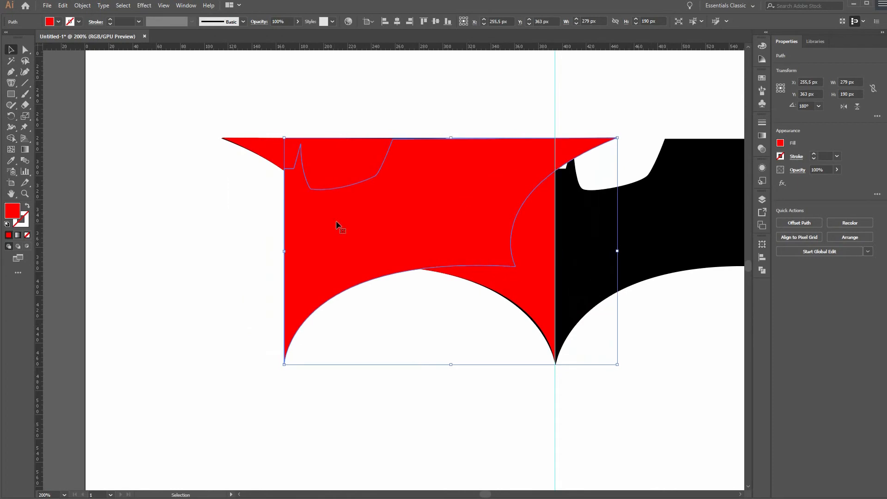
drag(340, 268, 653, 259)
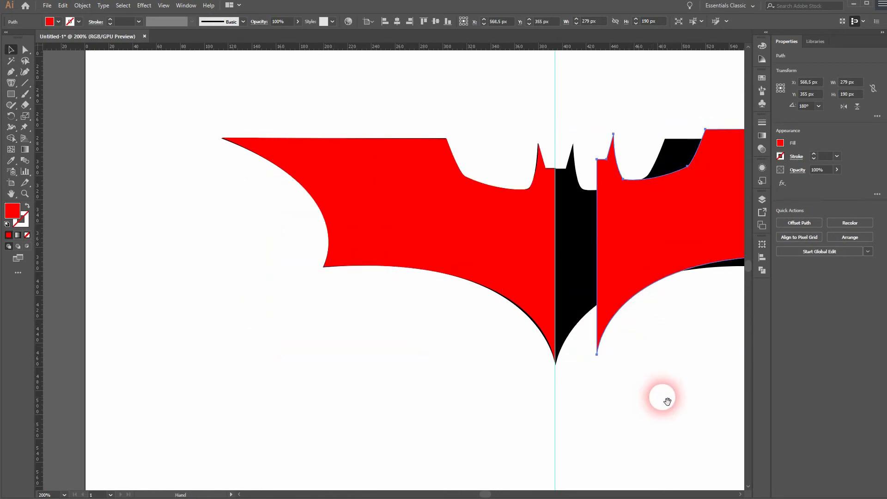
drag(667, 396, 501, 405)
drag(446, 245, 405, 250)
click(555, 412)
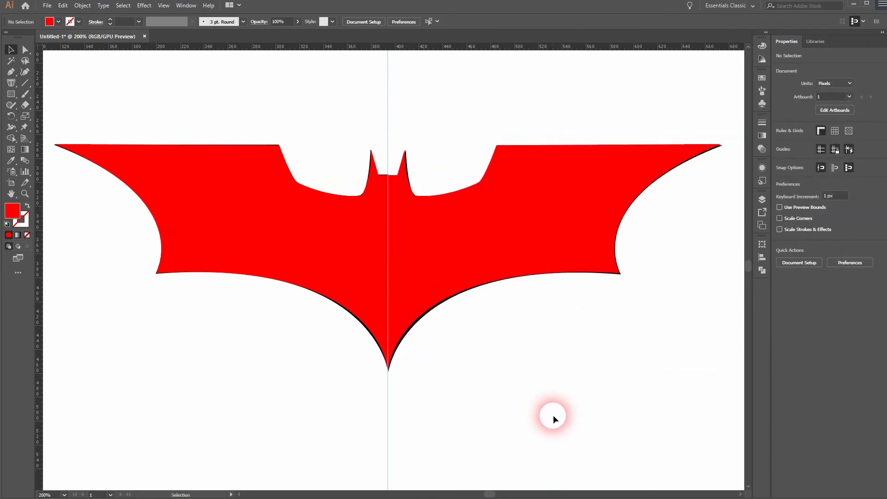
Select both red halves and move them straight up above the black template.
drag(343, 342, 491, 226)
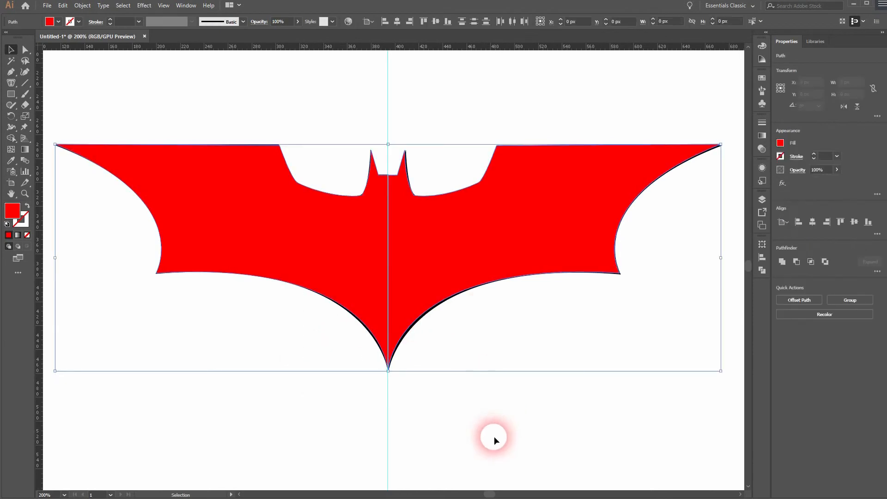
scroll(494, 437, down, 1)
drag(452, 306, 437, 126)
click(477, 255)
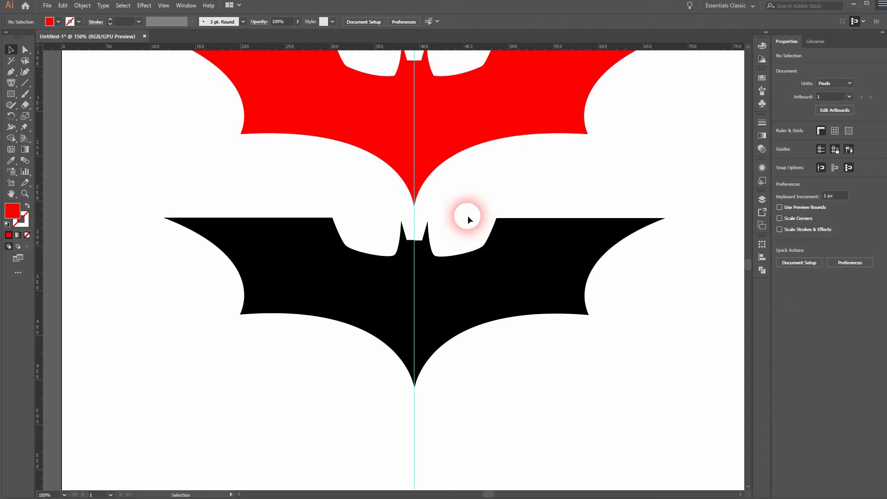
Shift both red halves sideways, clear of the black template and partly past the artboard's right edge.
click(373, 133)
click(509, 171)
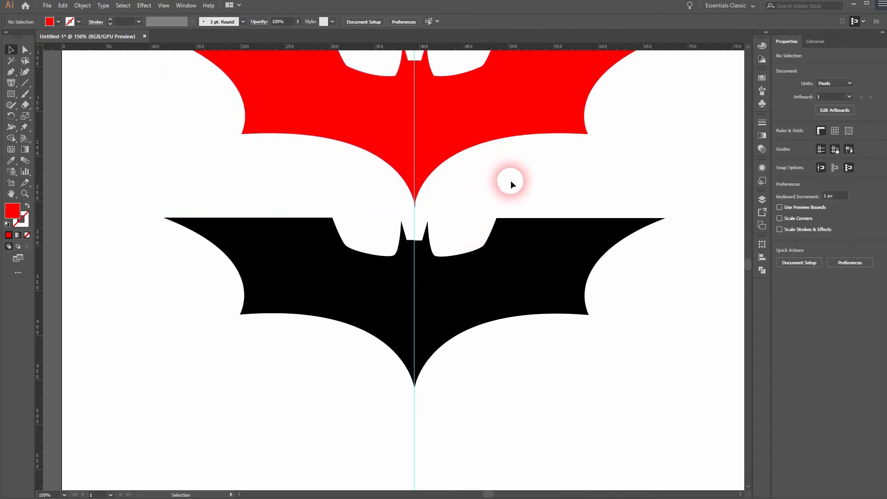
click(389, 140)
click(500, 176)
scroll(345, 216, down, 1)
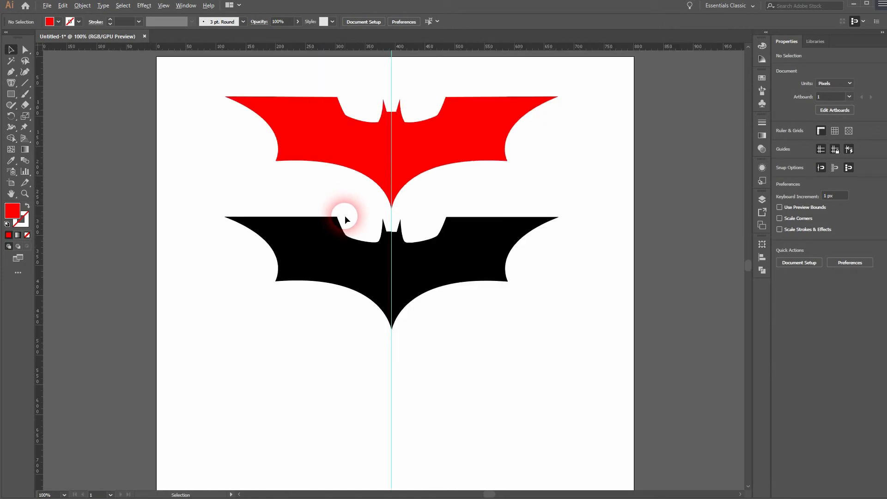
drag(481, 131, 648, 141)
click(614, 286)
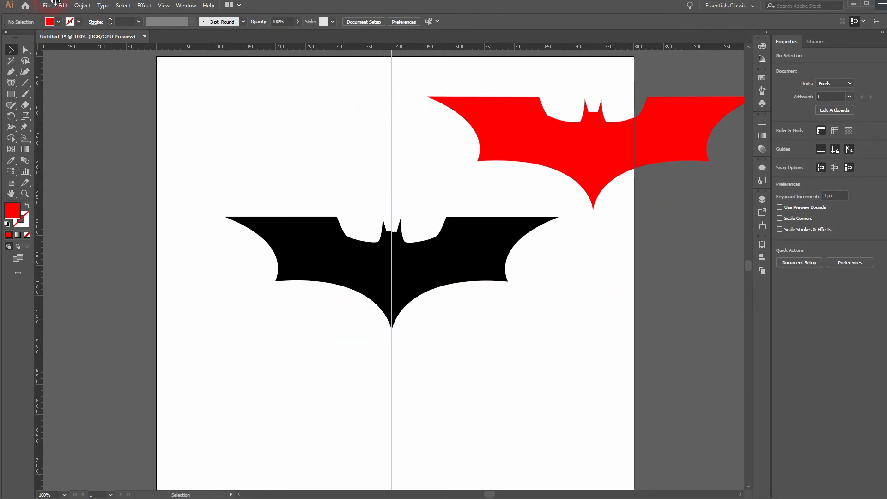
Unlock all objects and delete the black template bat.
click(85, 6)
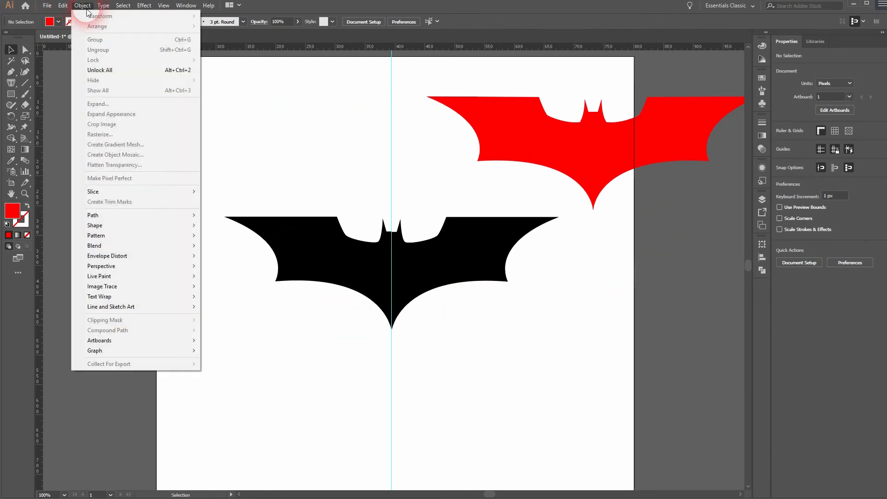
click(119, 68)
click(418, 258)
key(Delete)
Move the red bat fully back onto the artboard, near its left edge, and hide the guides.
drag(503, 236, 350, 237)
click(526, 150)
click(164, 5)
mouse_move(281, 336)
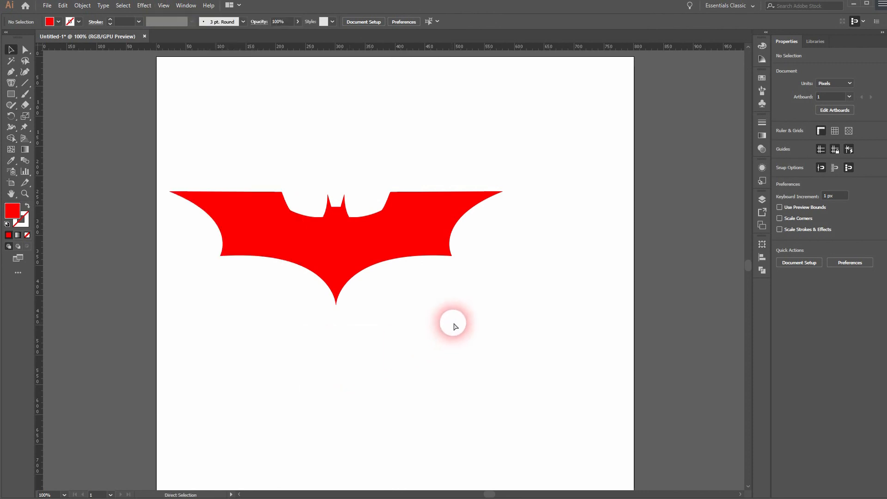
Select both red halves and merge them into one shape with the Shape Builder tool.
click(422, 211)
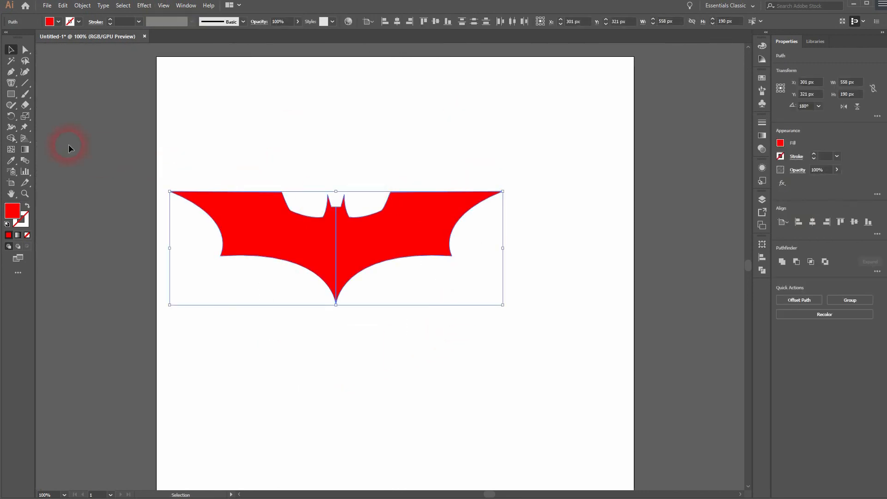
drag(11, 138, 65, 142)
mouse_move(307, 241)
mouse_down()
mouse_move(382, 244)
mouse_move(326, 226)
mouse_up()
click(10, 50)
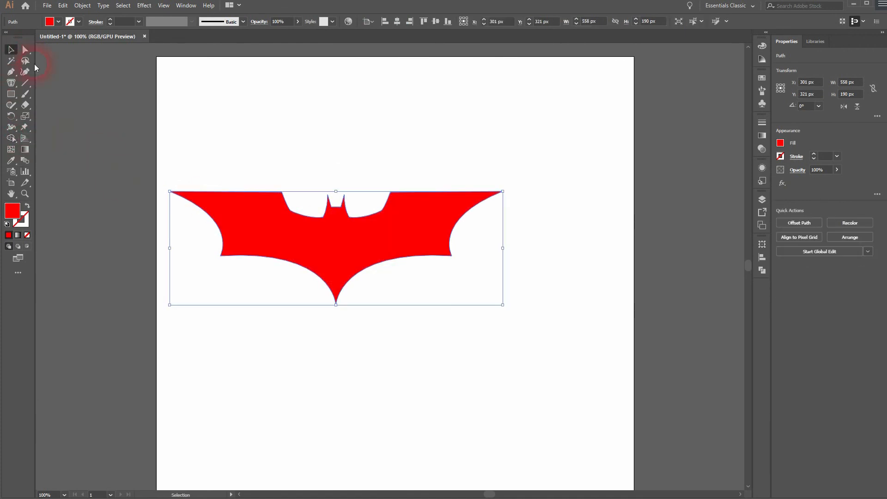
Fill the merged bat with black and move it to the upper middle of the artboard.
click(58, 21)
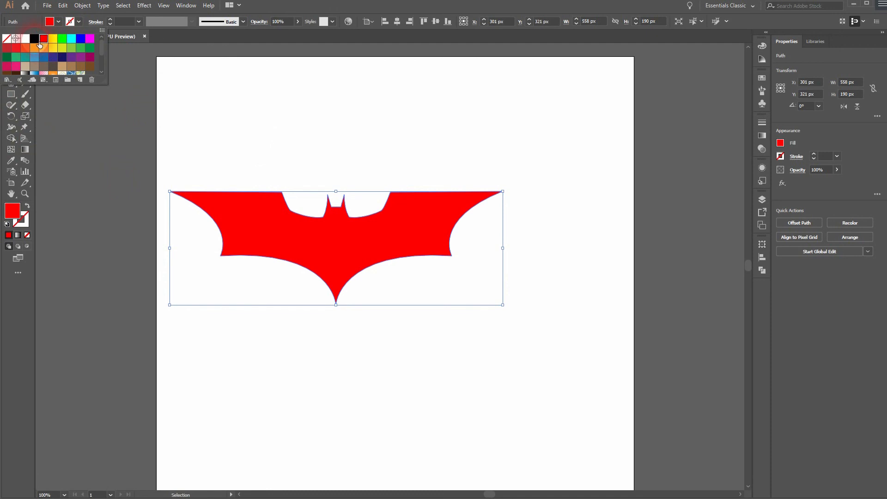
click(34, 38)
click(317, 138)
click(422, 139)
drag(341, 247, 422, 218)
click(467, 345)
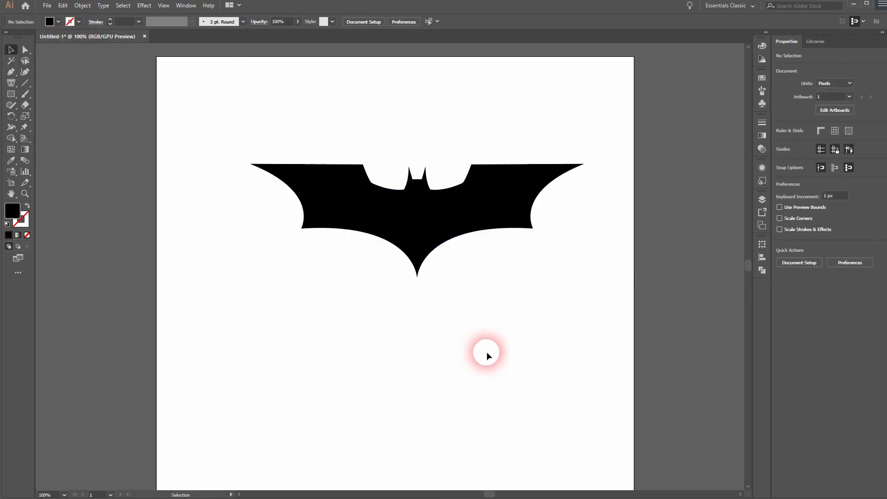